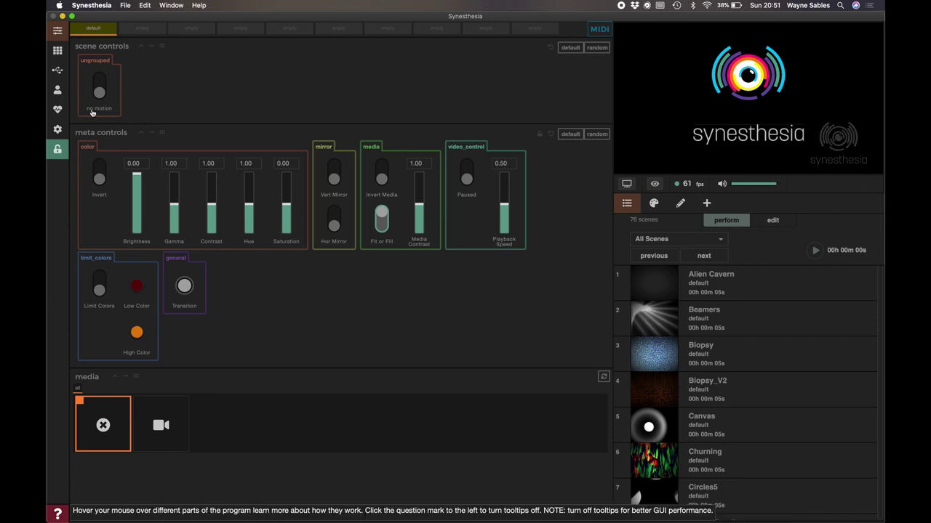
- Browse the scene library and start the MIDI_MAPPING scene in the preview
left_click(57, 50)
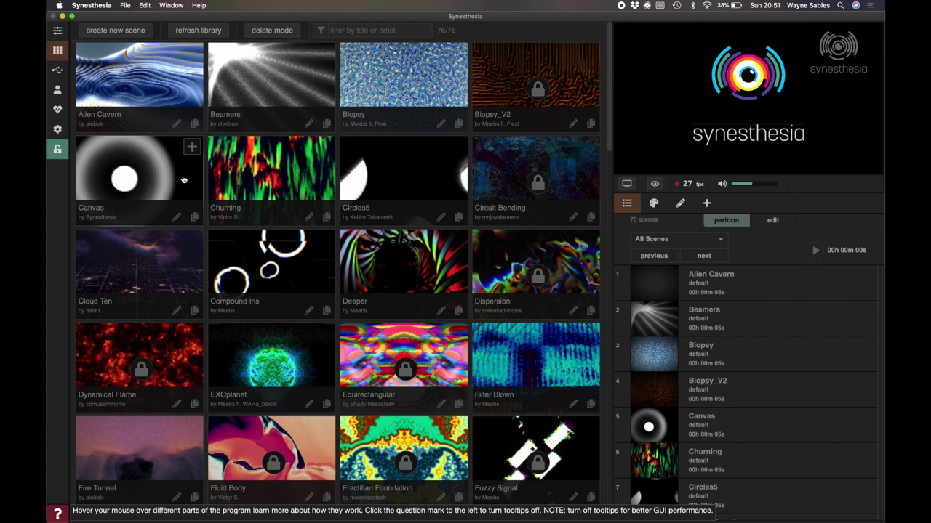
scroll(327, 256, "down", 5)
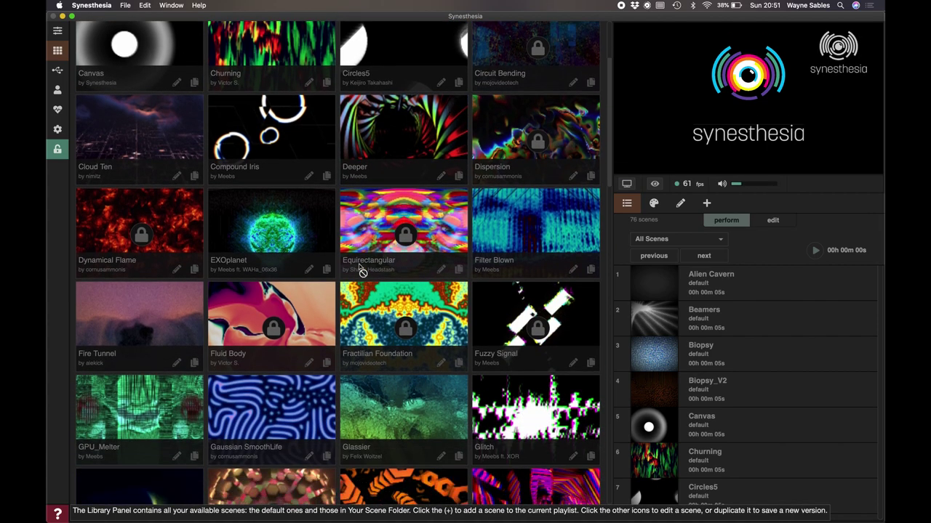
scroll(362, 271, "down", 5)
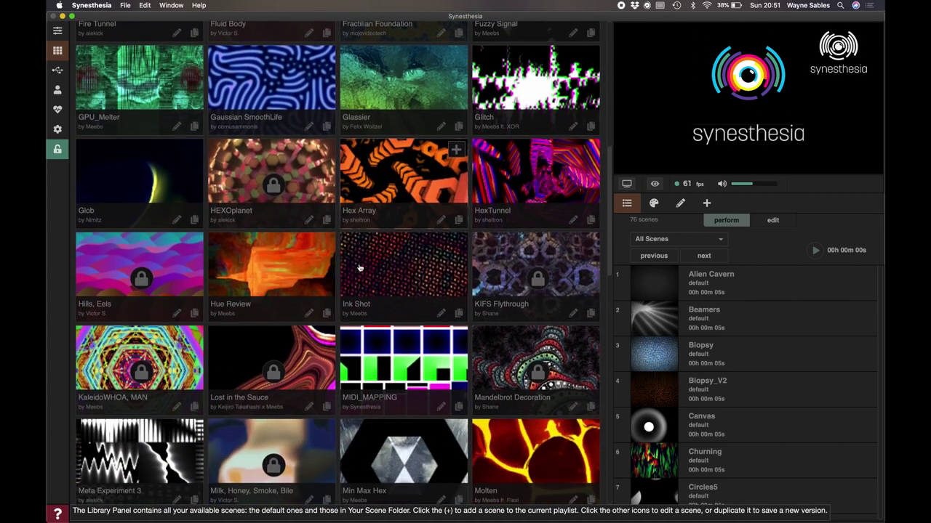
left_click(395, 350)
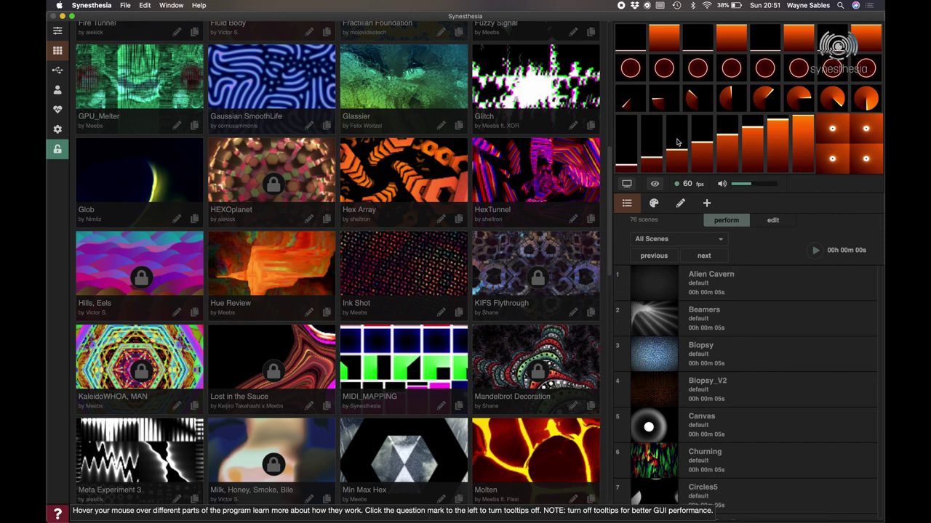
- Play Alien Cavern after briefly trying Beamers, and show the MIDI mapping panel
left_click(661, 284)
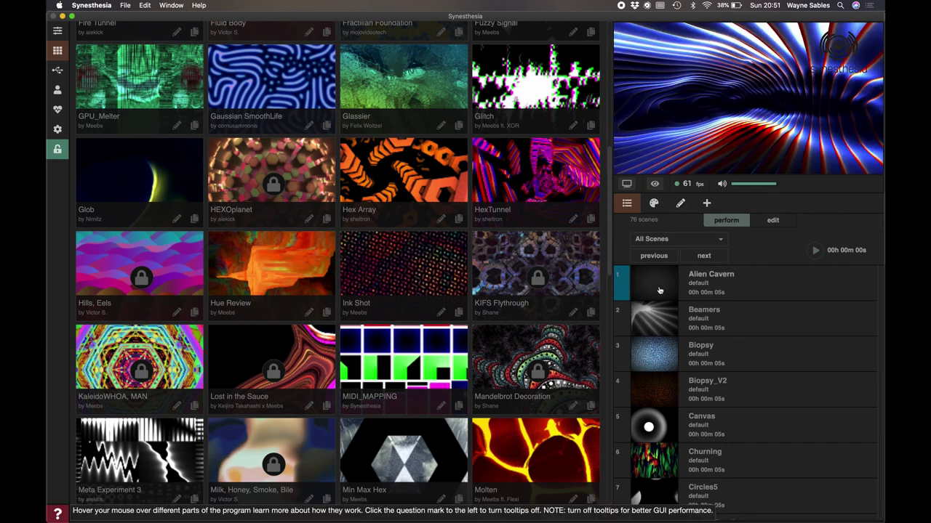
left_click(655, 325)
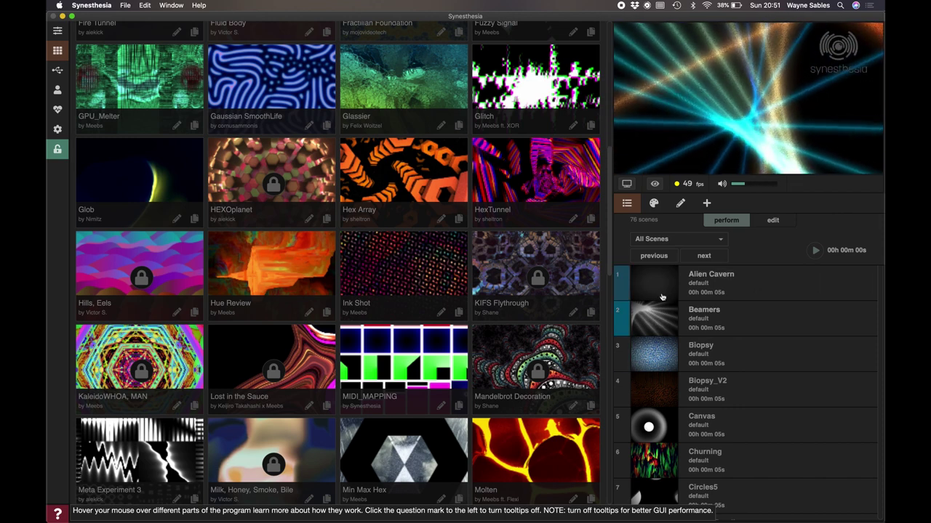
left_click(662, 290)
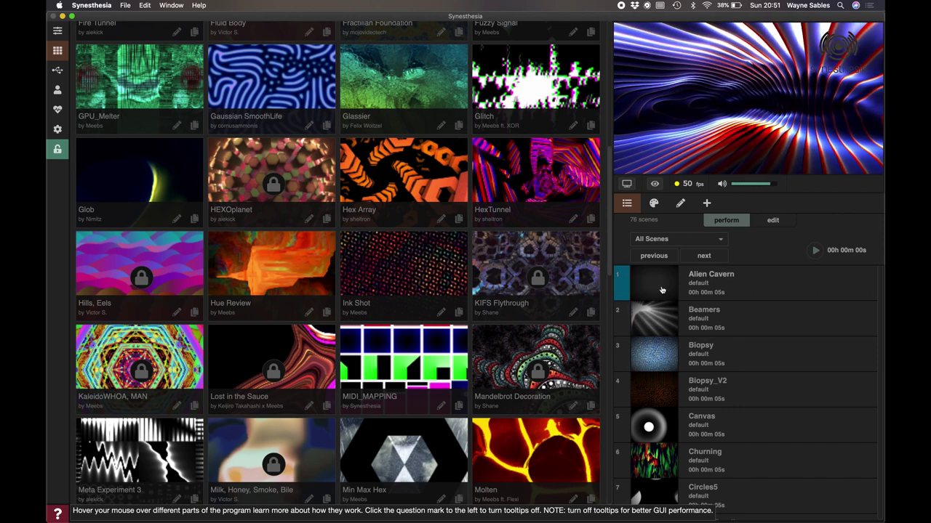
left_click(56, 70)
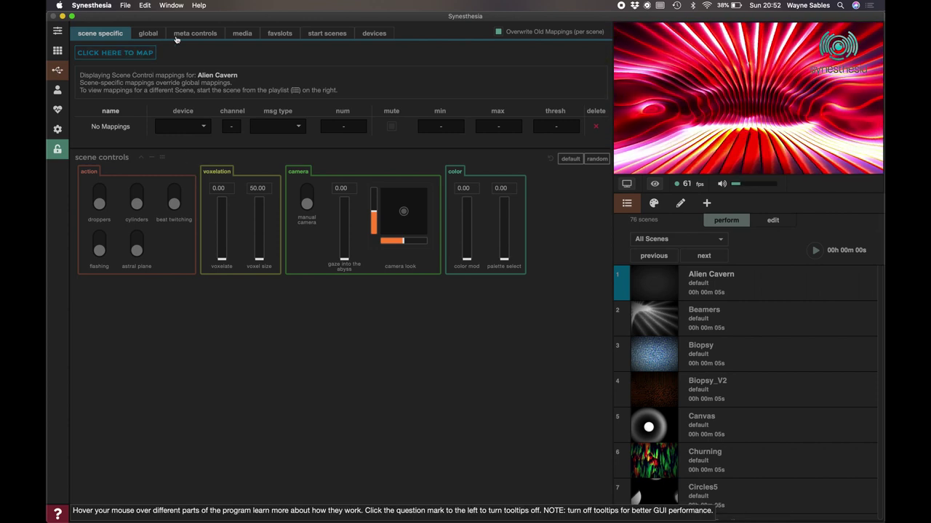
- View the Account and Community pages, then return to Alien Cavern's Control Panel
left_click(58, 92)
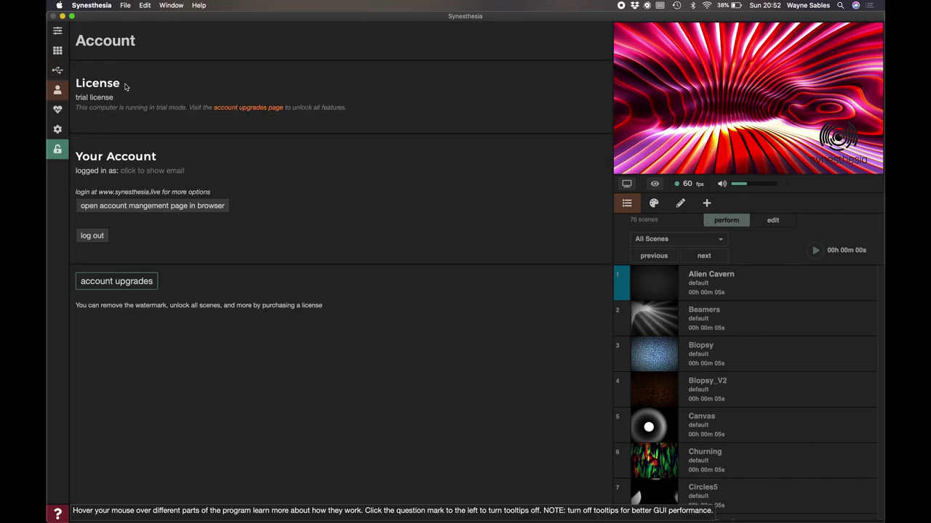
left_click(59, 111)
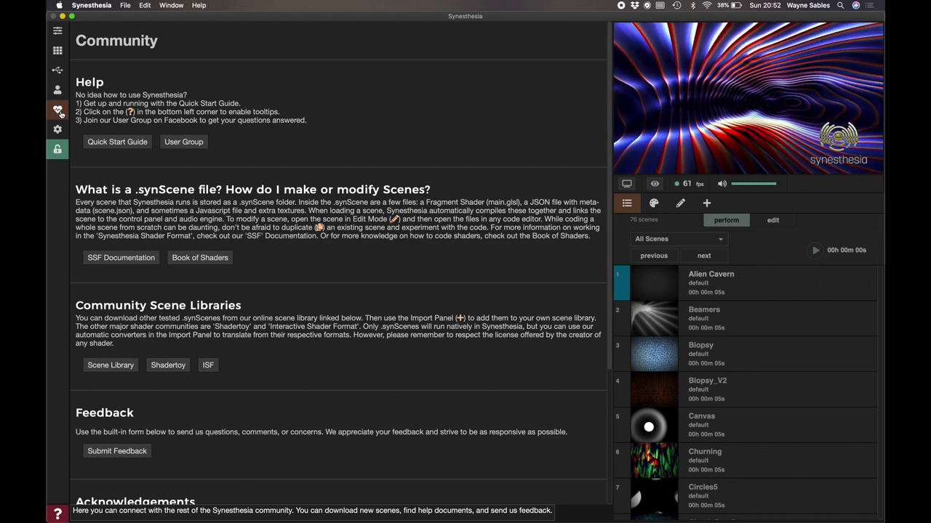
left_click(58, 34)
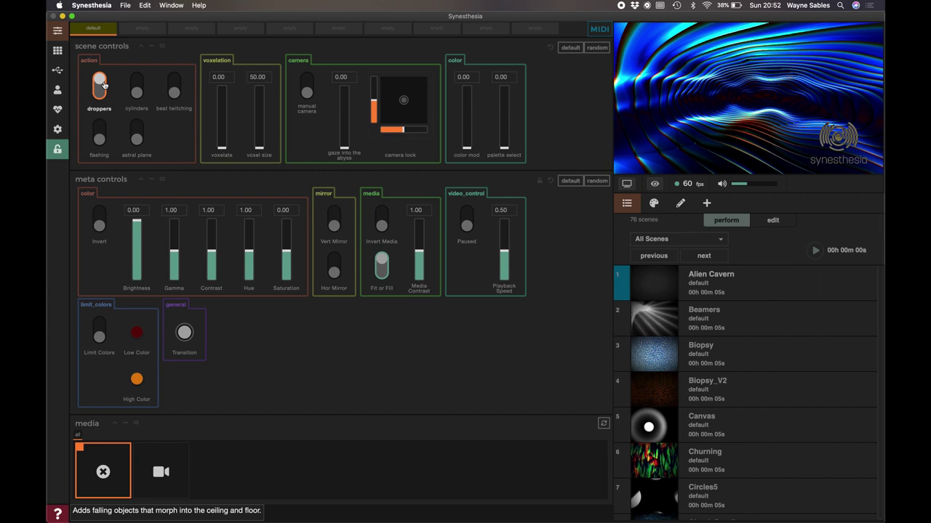
- Turn on cylinders, beat twitching, flashing and astral plane, and raise Voxelate to 0.62
left_click(136, 89)
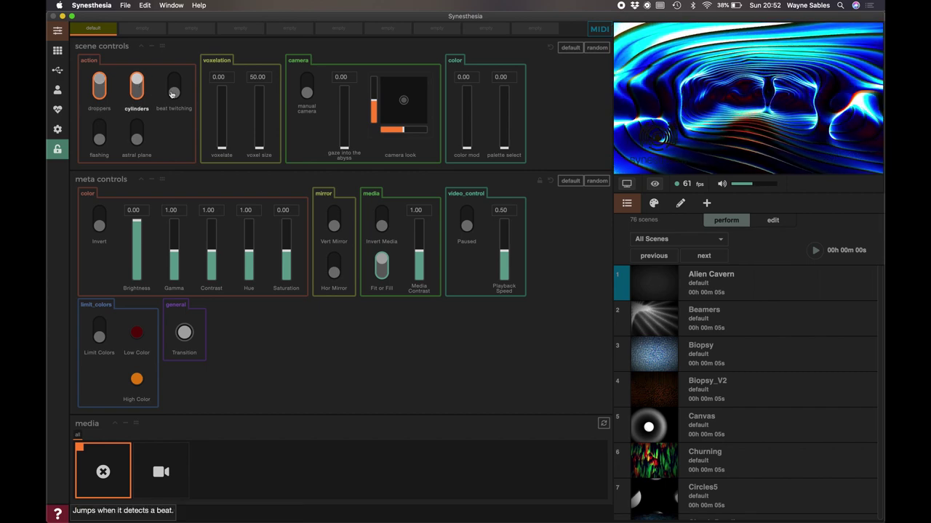
left_click(173, 88)
left_click(99, 133)
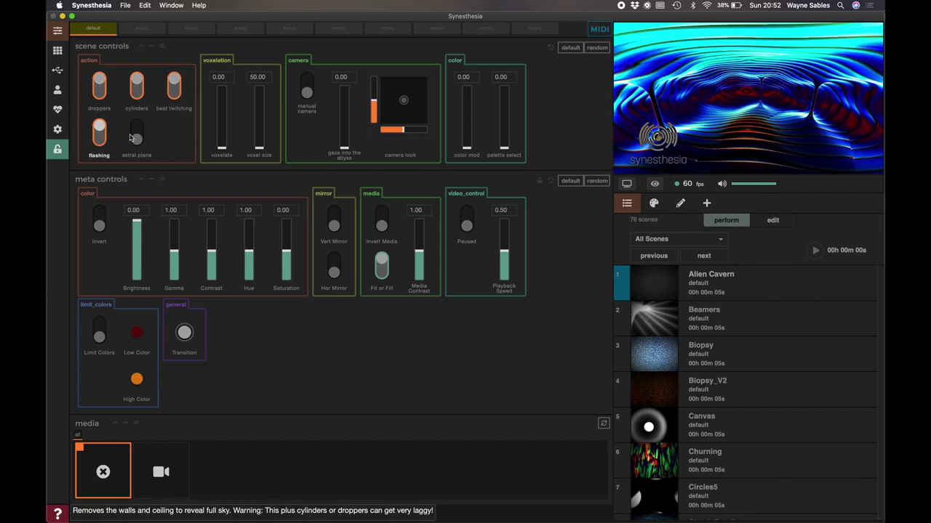
left_click(137, 133)
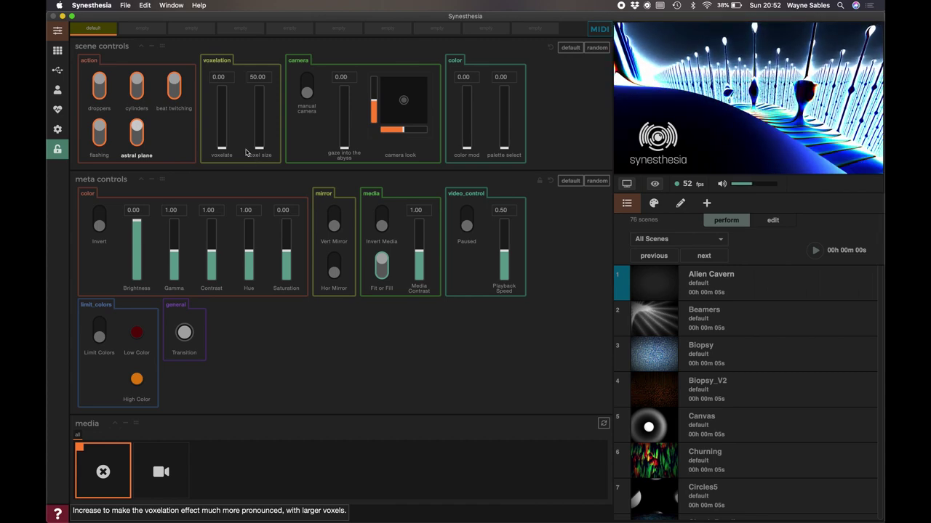
left_click_drag(222, 147, 222, 110)
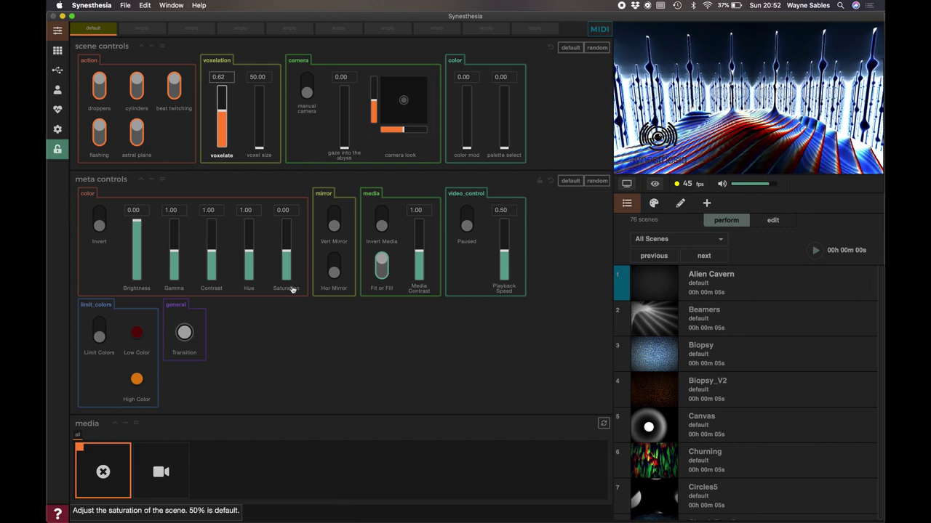
- Try Limit Colors and turn it off, then set Gamma to 1.25 and Contrast to 1.23
left_click(98, 335)
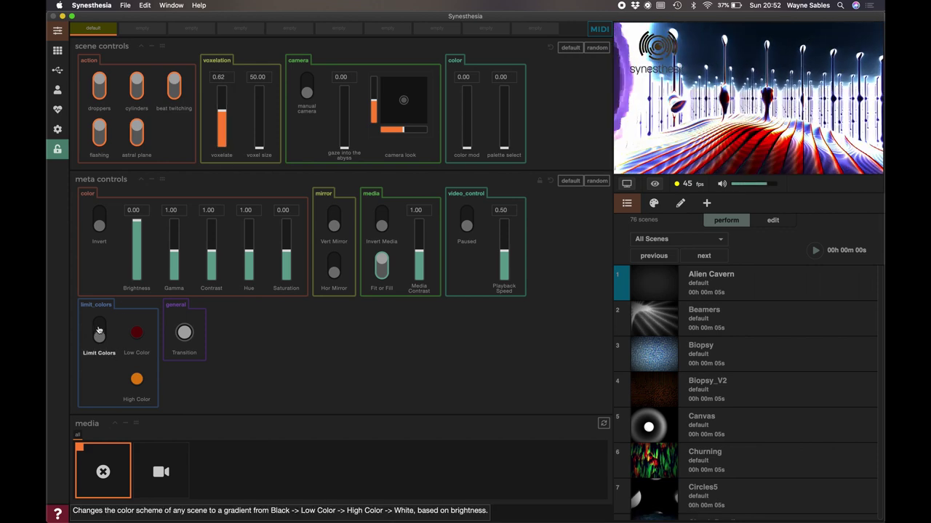
left_click(99, 330)
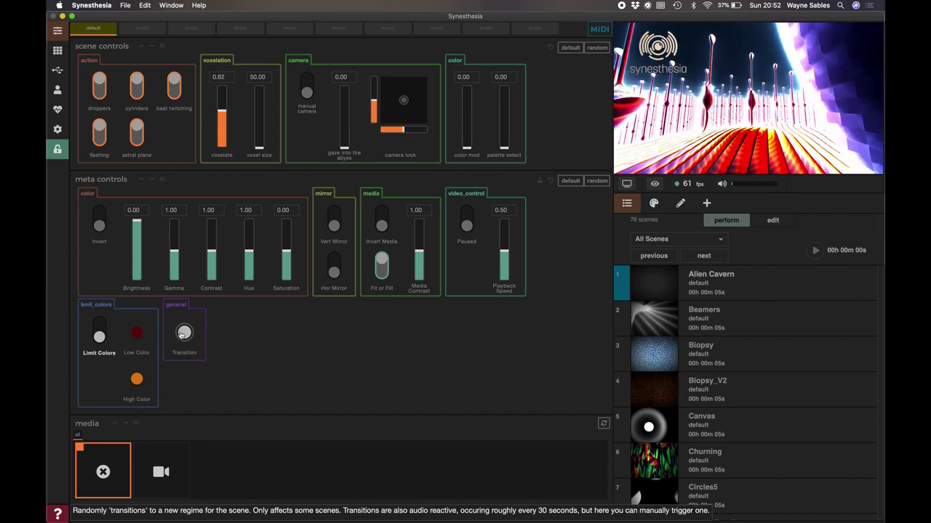
left_click(171, 249)
left_click_drag(171, 249, 211, 251)
left_click(212, 251)
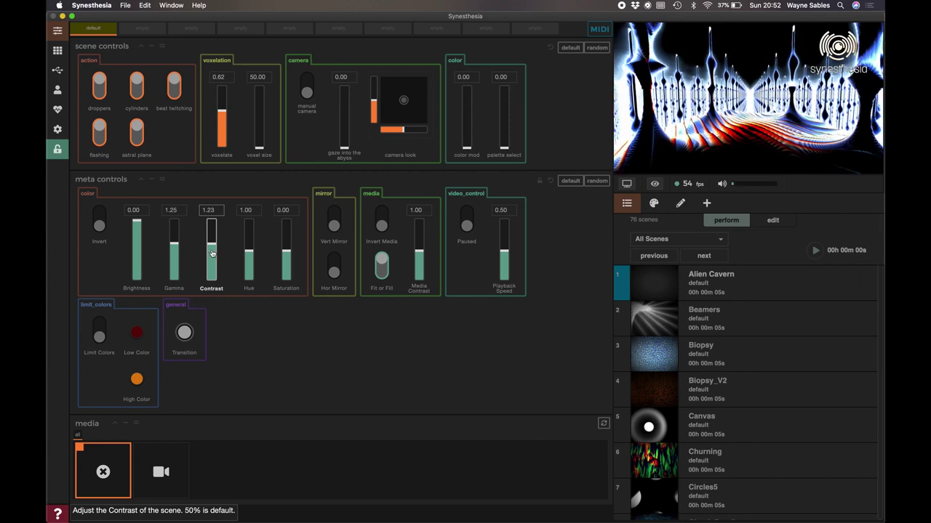
mouse_move(404, 509)
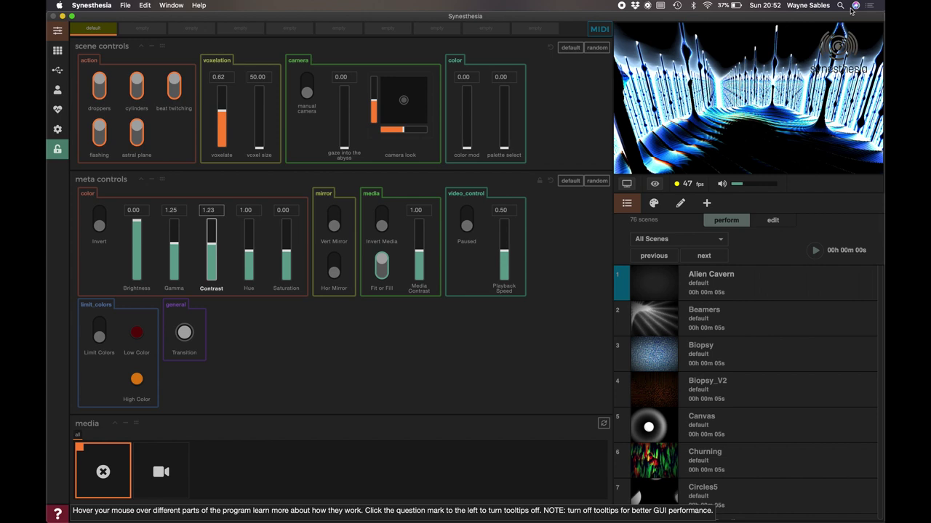
- Launch HeavyM from Spotlight by searching 'heav', and continue the trial
key("super+space")
type("heav")
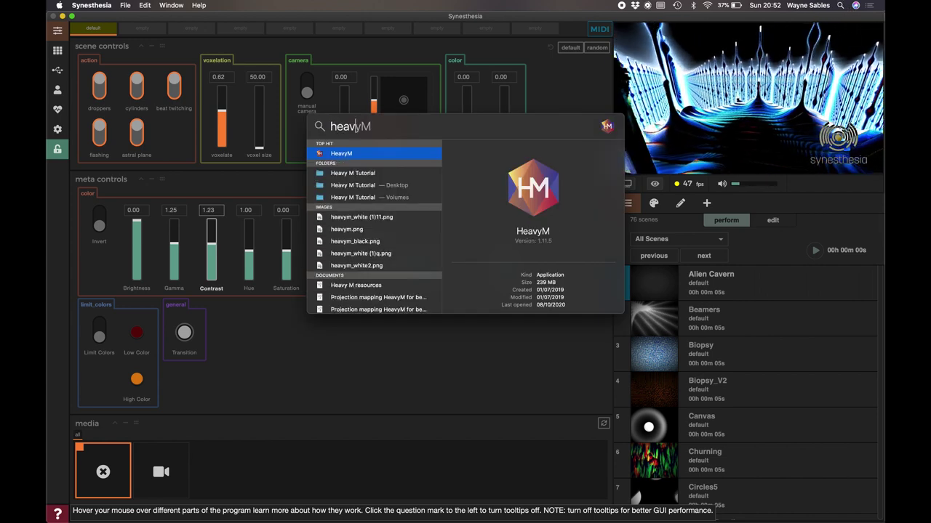
key("Return")
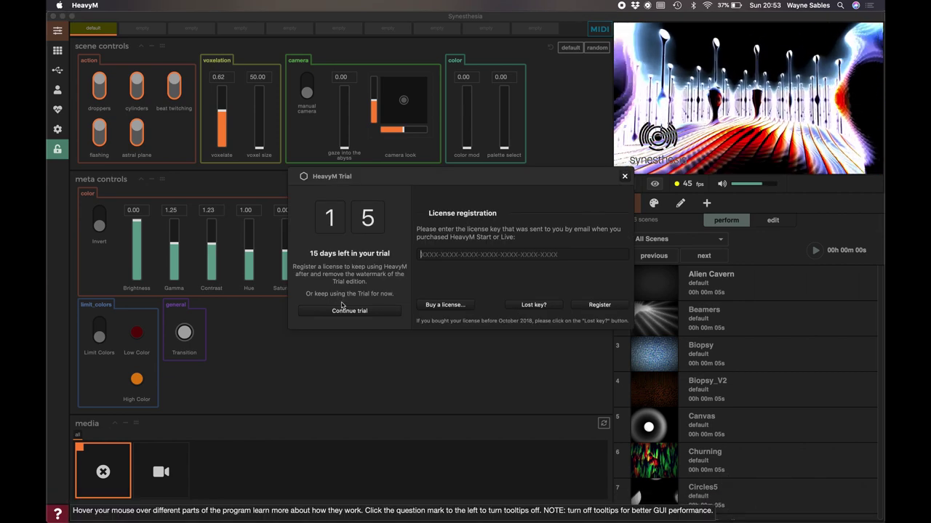
left_click(345, 312)
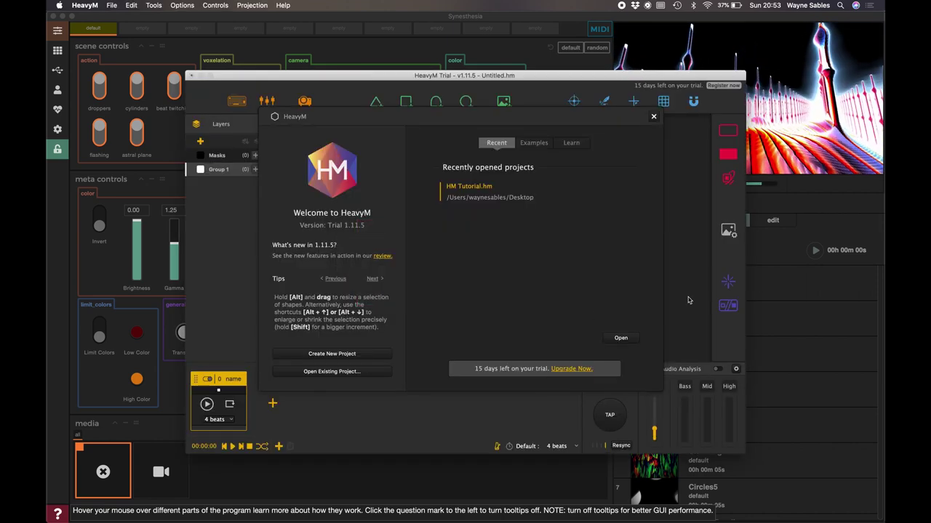
- Start a new HeavyM project without saving, add a grid surface, and pull its bottom corners out
left_click(332, 354)
left_click(494, 245)
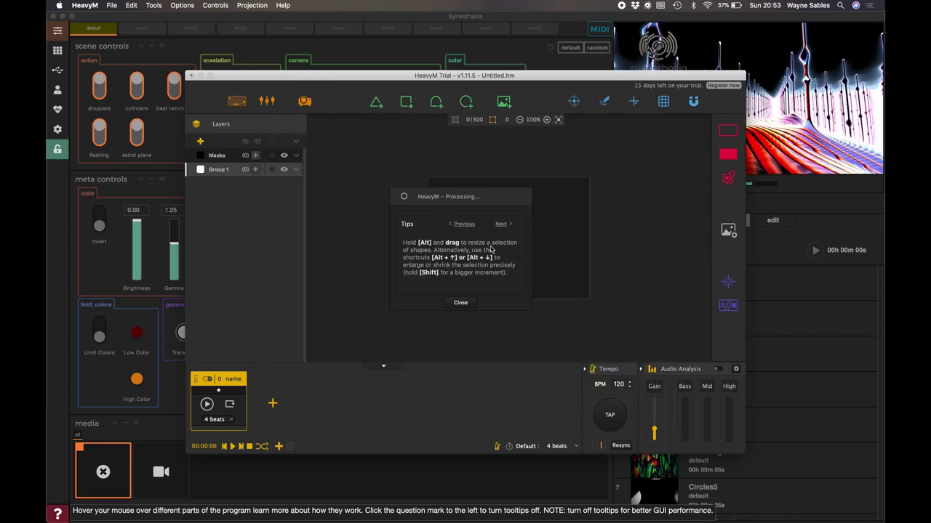
left_click(504, 102)
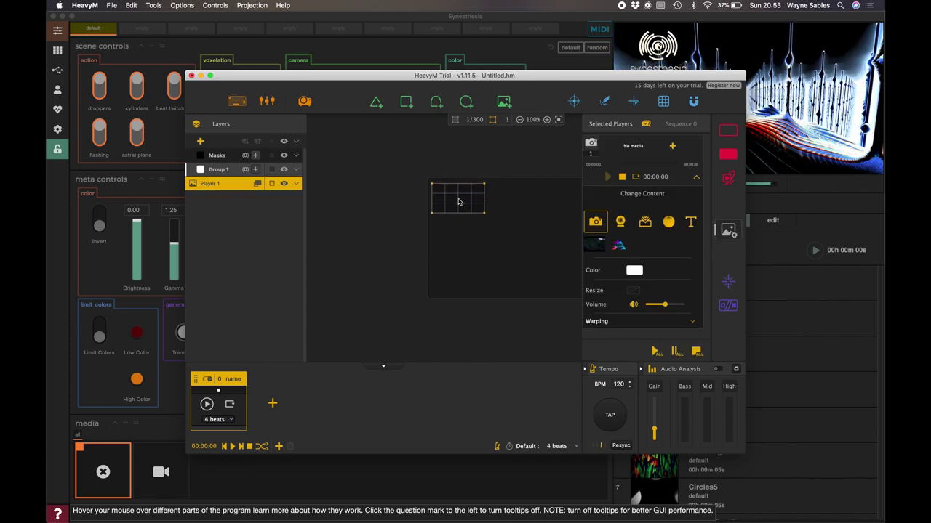
left_click_drag(483, 216, 585, 297)
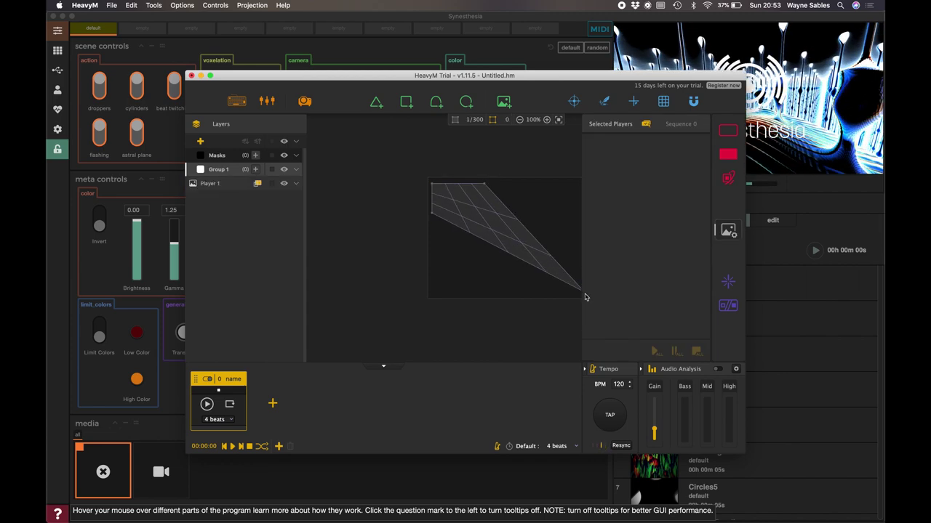
left_click_drag(432, 215, 429, 300)
- Zoom the canvas to 120% and drag Player 1's corners into a roughly rectangular quad
scroll(486, 234, "down", 2)
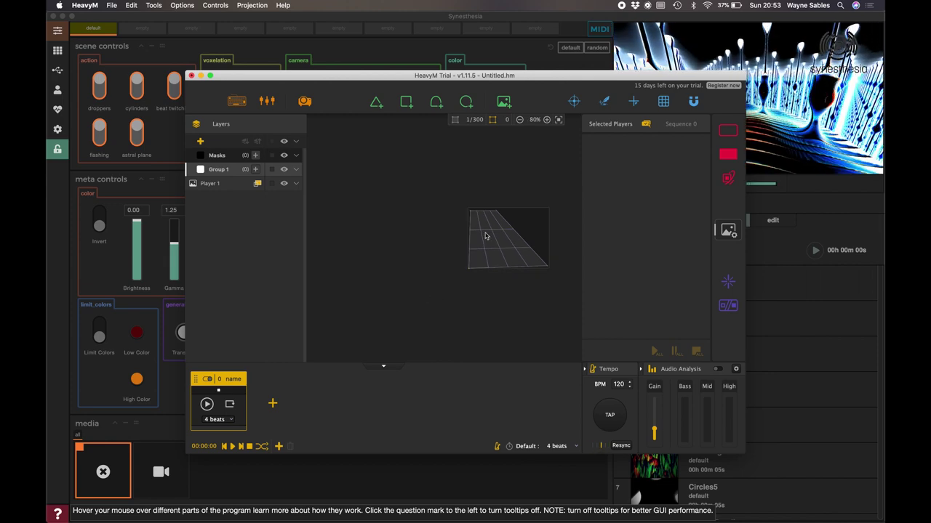
left_click(498, 213)
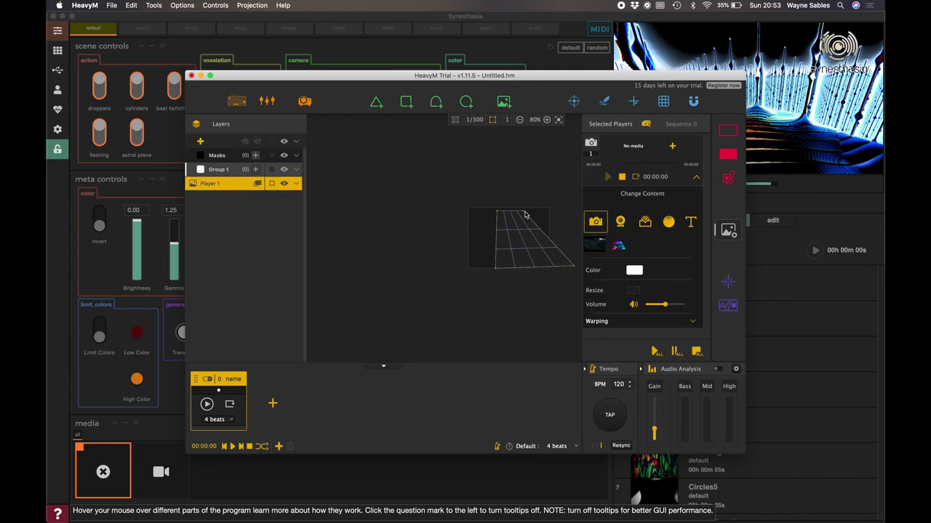
left_click(547, 120)
left_click(548, 120)
left_click(547, 120)
left_click(547, 120)
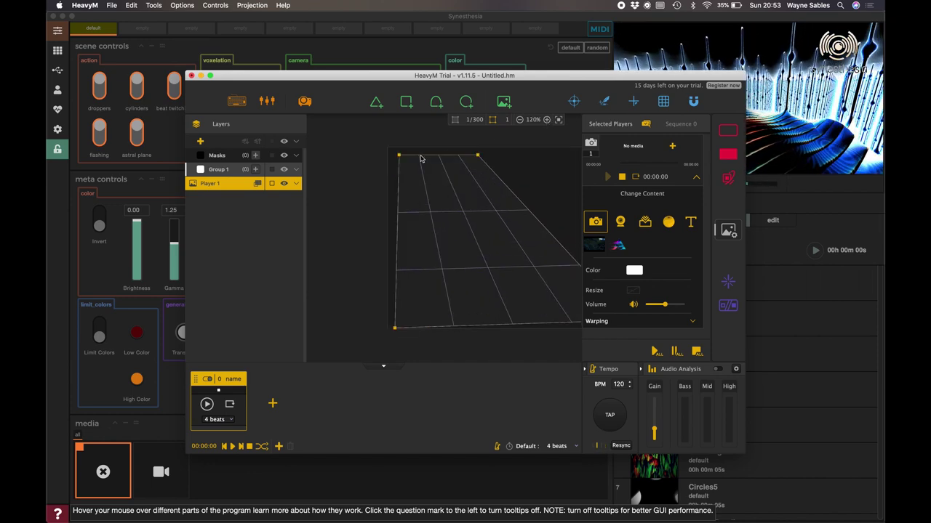
left_click_drag(400, 159, 388, 153)
left_click_drag(393, 327, 388, 330)
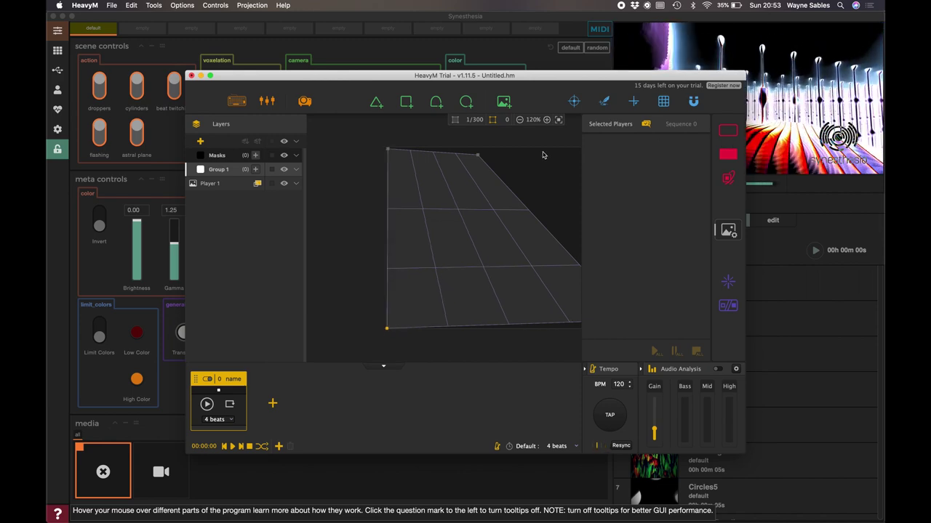
left_click_drag(477, 157, 587, 151)
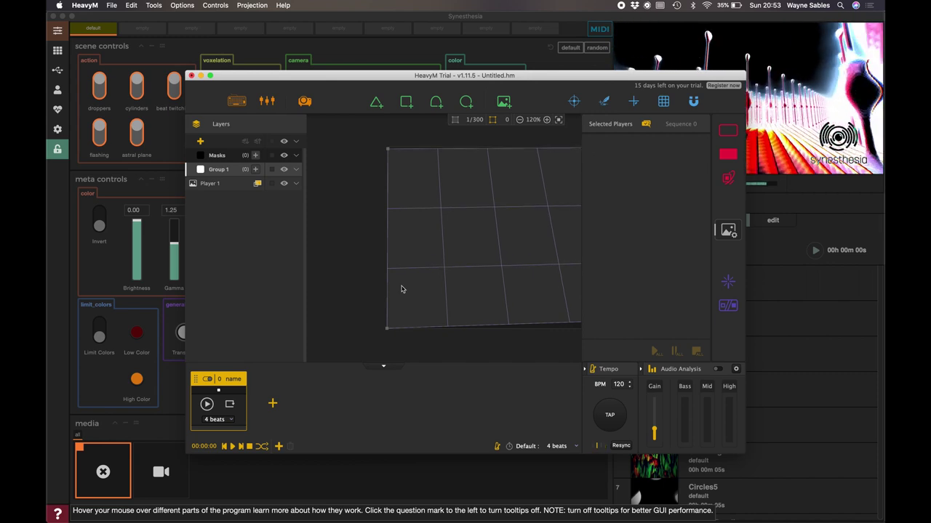
scroll(400, 290, "down", 3)
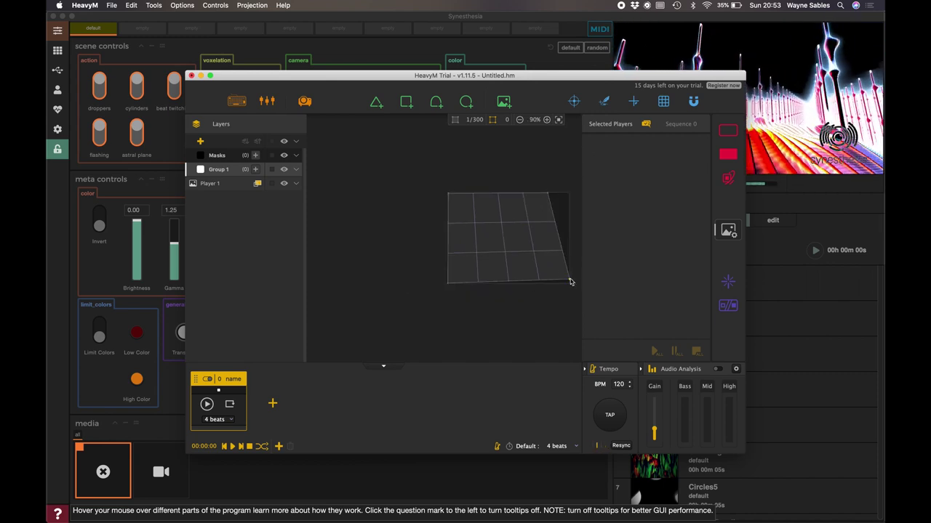
left_click_drag(571, 281, 571, 280)
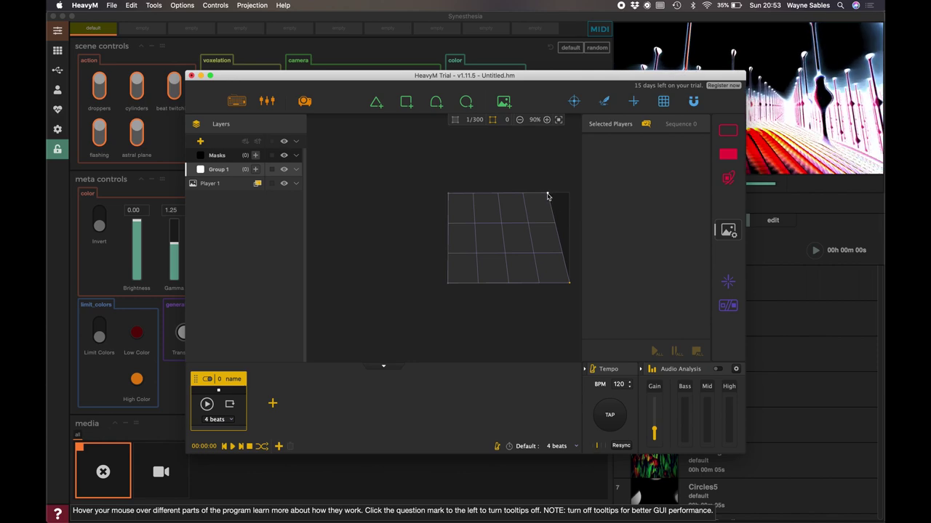
left_click_drag(548, 196, 569, 195)
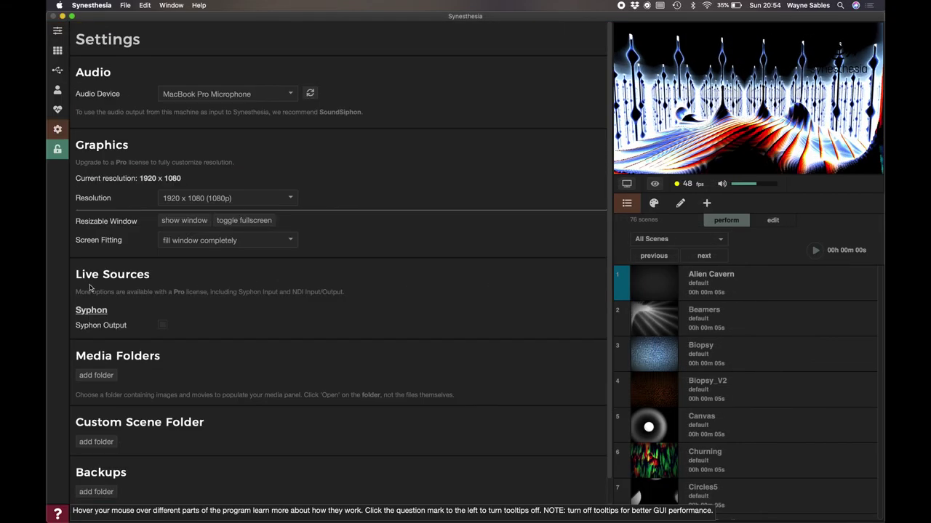
- Enable Syphon Output and keep Constant Output Resolution on in Synesthesia's Live Sources
left_click(162, 325)
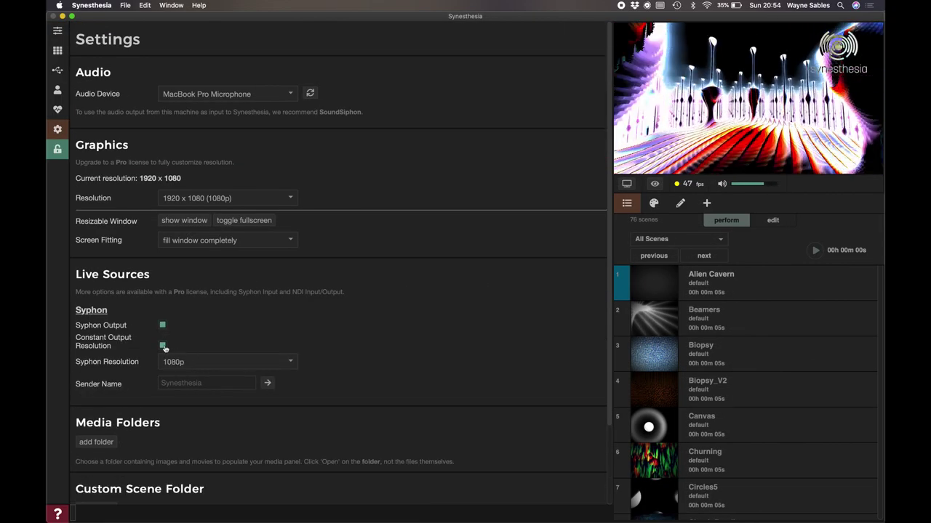
left_click(163, 346)
left_click(163, 346)
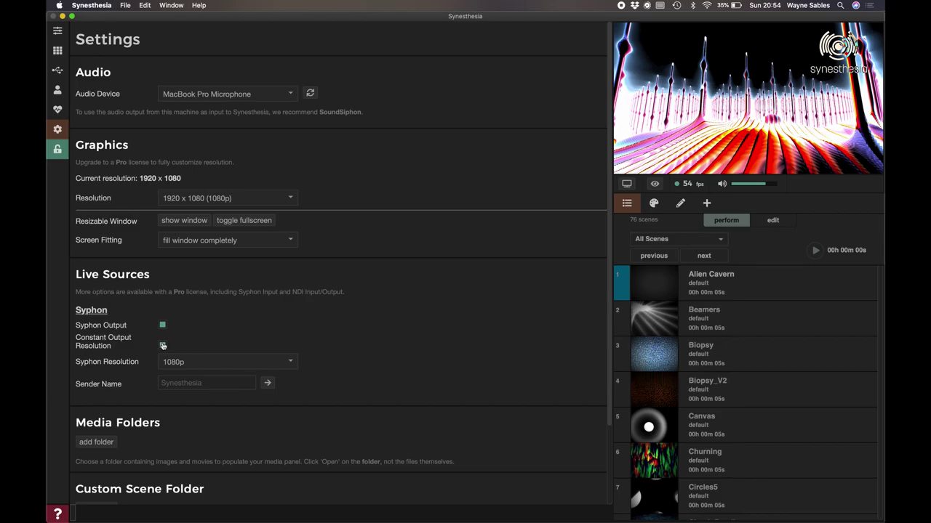
key("super+Tab")
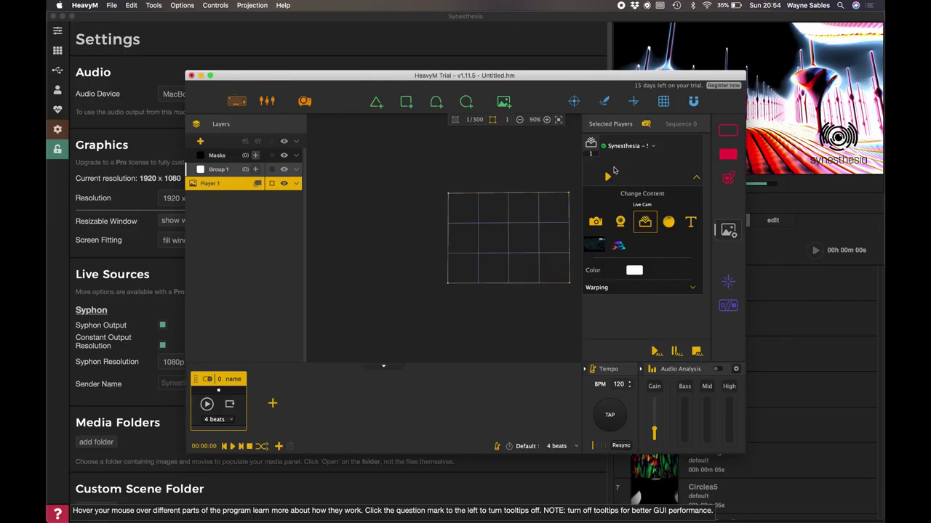
- Set HeavyM's projection to a Windowed 800×600 display
left_click(304, 102)
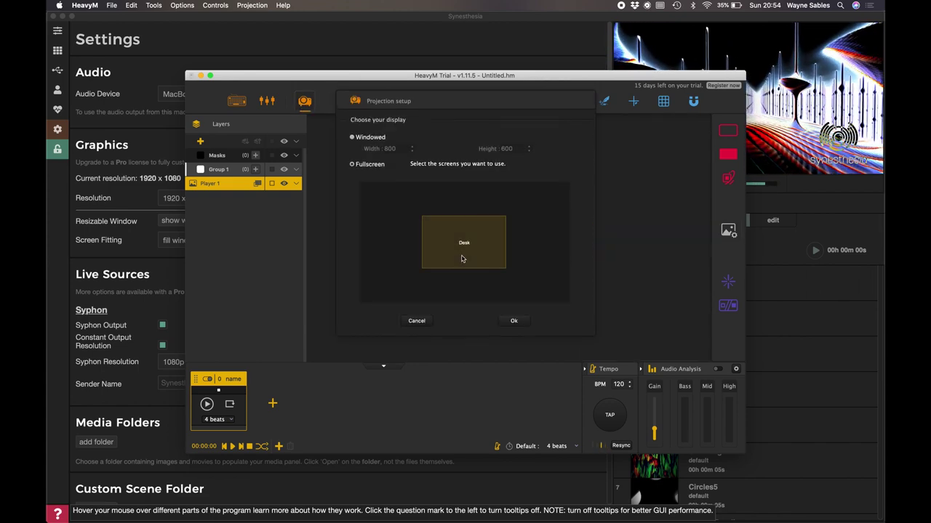
left_click(372, 137)
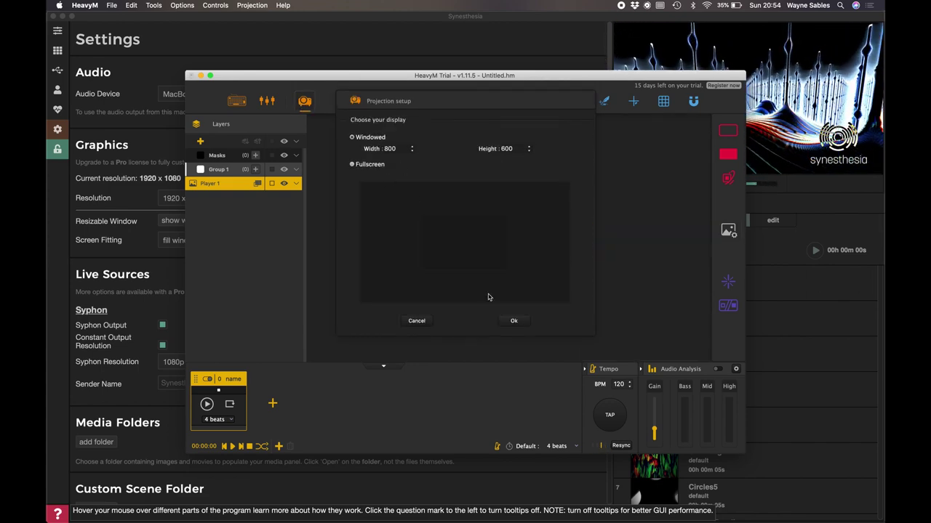
left_click(513, 321)
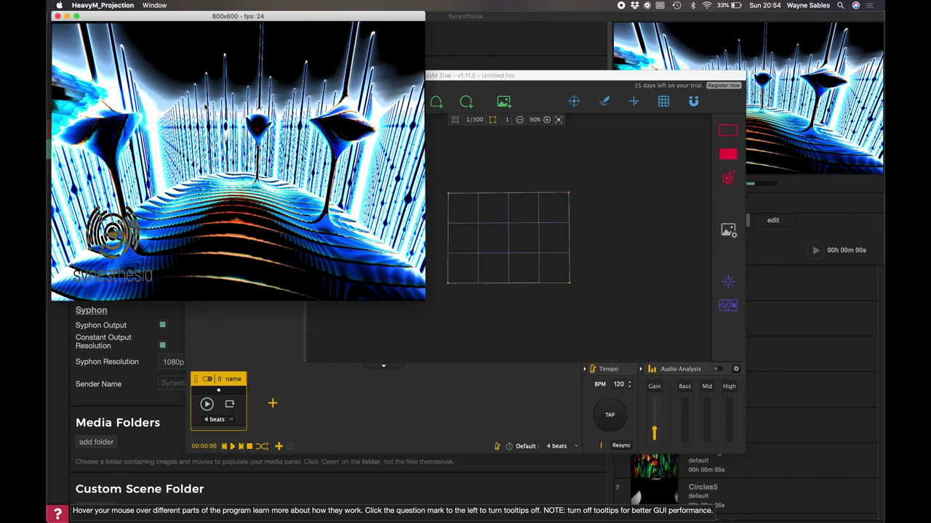
- Cycle Synesthesia, the HeavyM editor and the projection window to the front in Mission Control
left_click(813, 253)
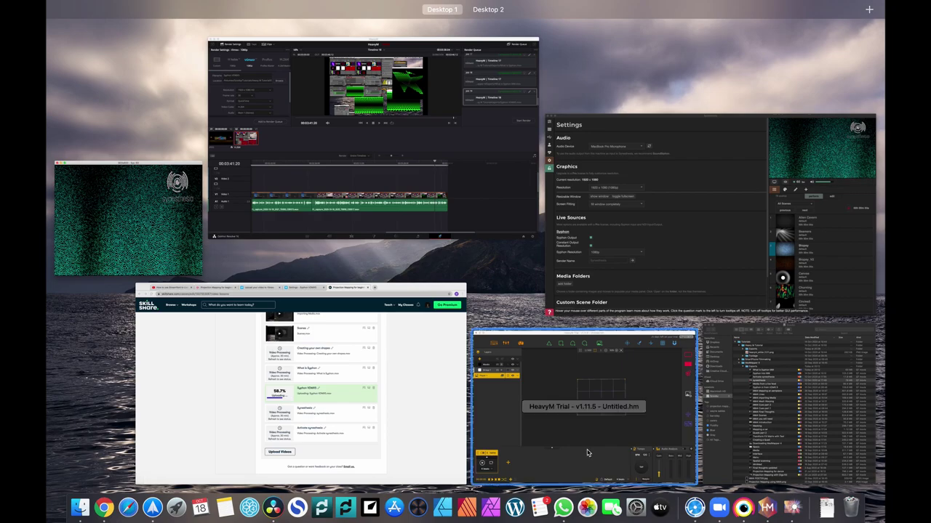
left_click(582, 447)
left_click(176, 234)
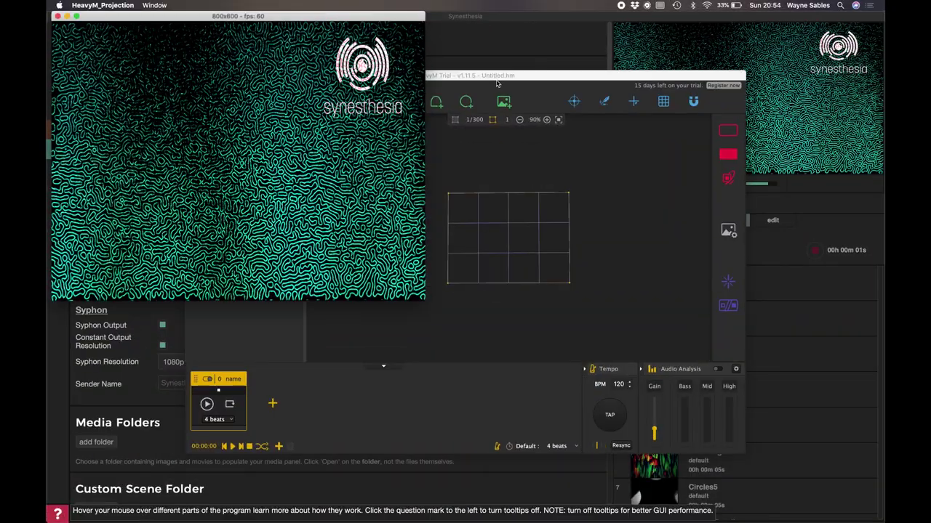
- Reposition the HeavyM editor window beside the projection output, revealing Synesthesia's scenes
left_click_drag(497, 84, 601, 113)
left_click(175, 146)
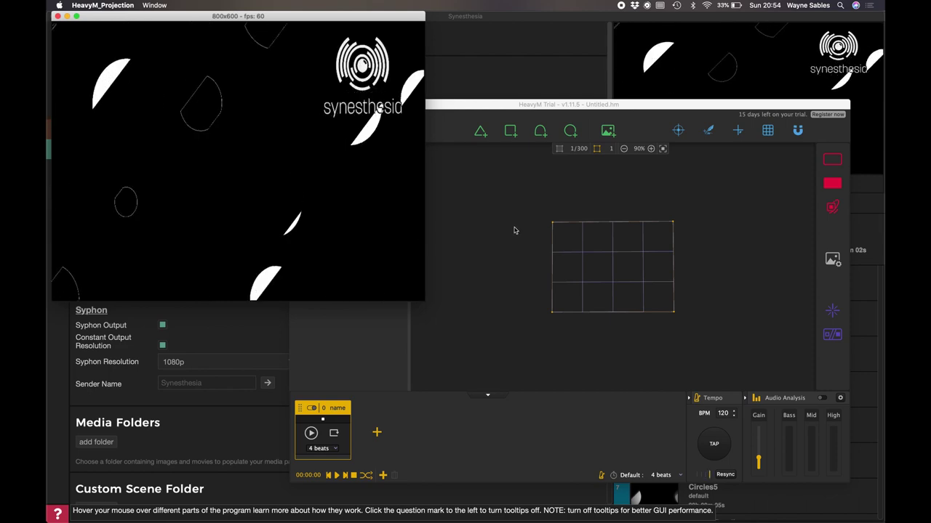
left_click_drag(562, 110, 528, 434)
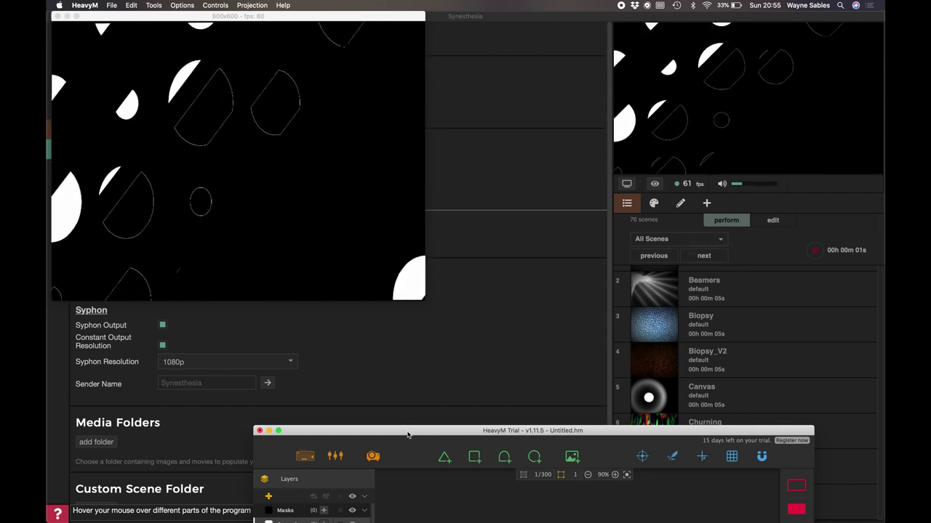
left_click_drag(408, 434, 408, 188)
left_click_drag(399, 144, 395, 122)
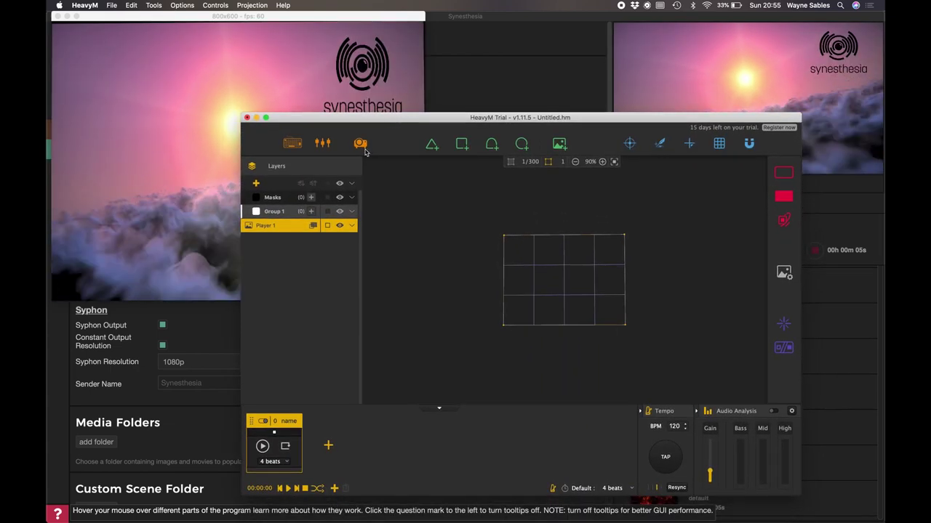